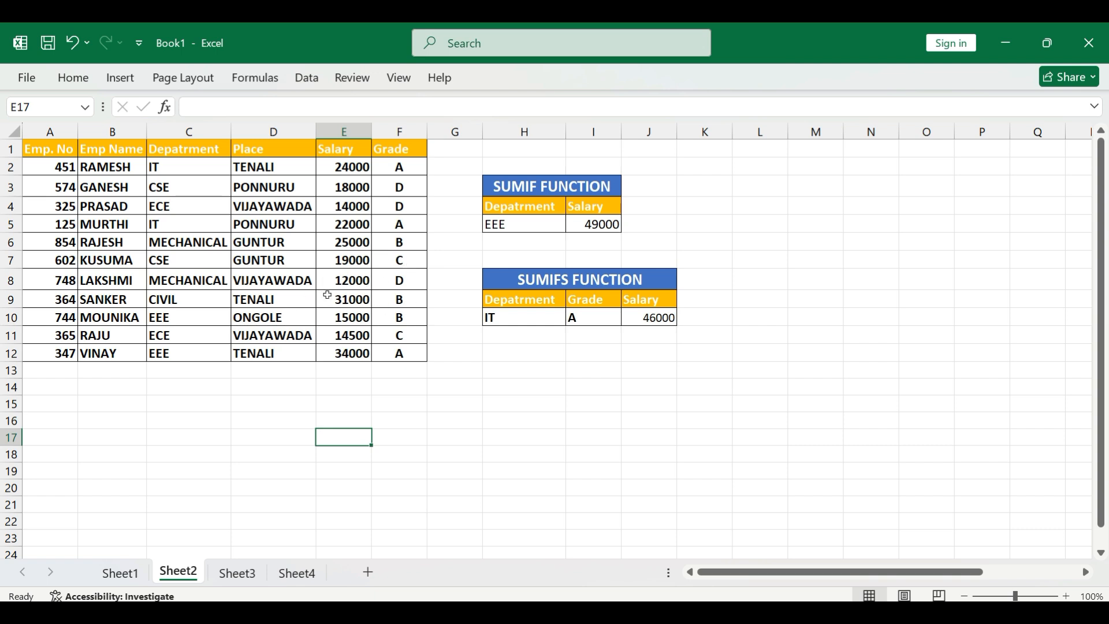
left_click(506, 390)
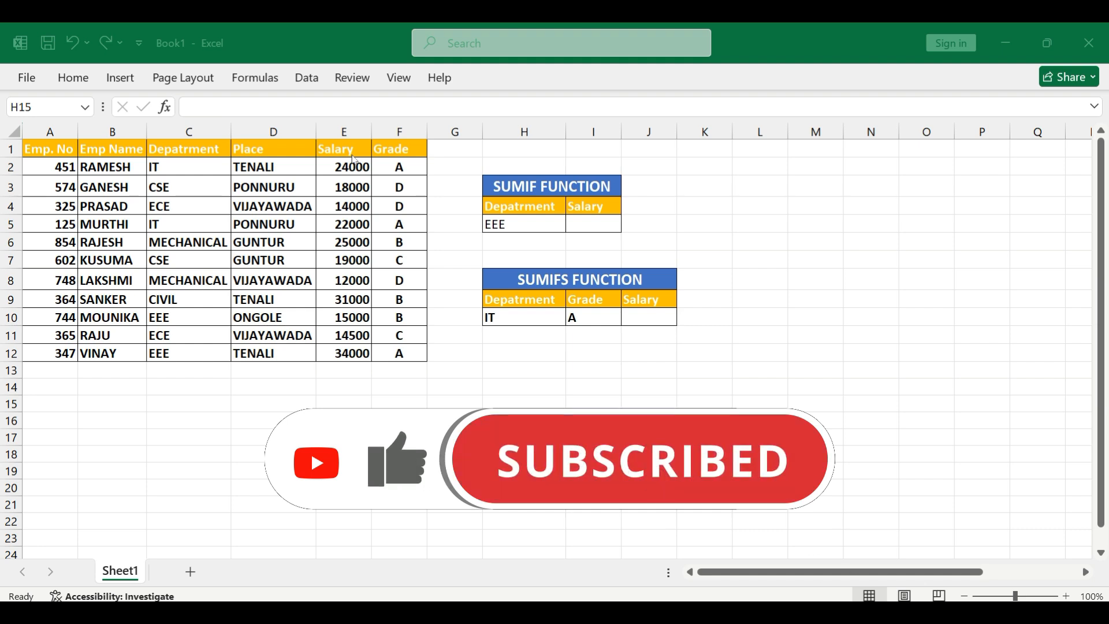
left_click(225, 119)
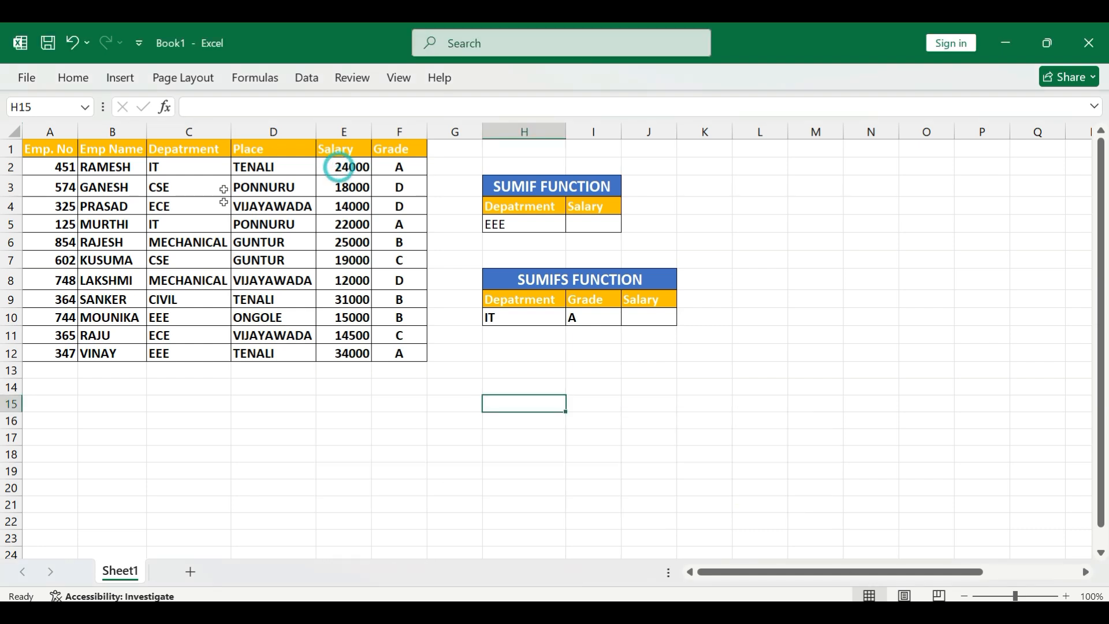
left_click_drag(345, 167, 344, 353)
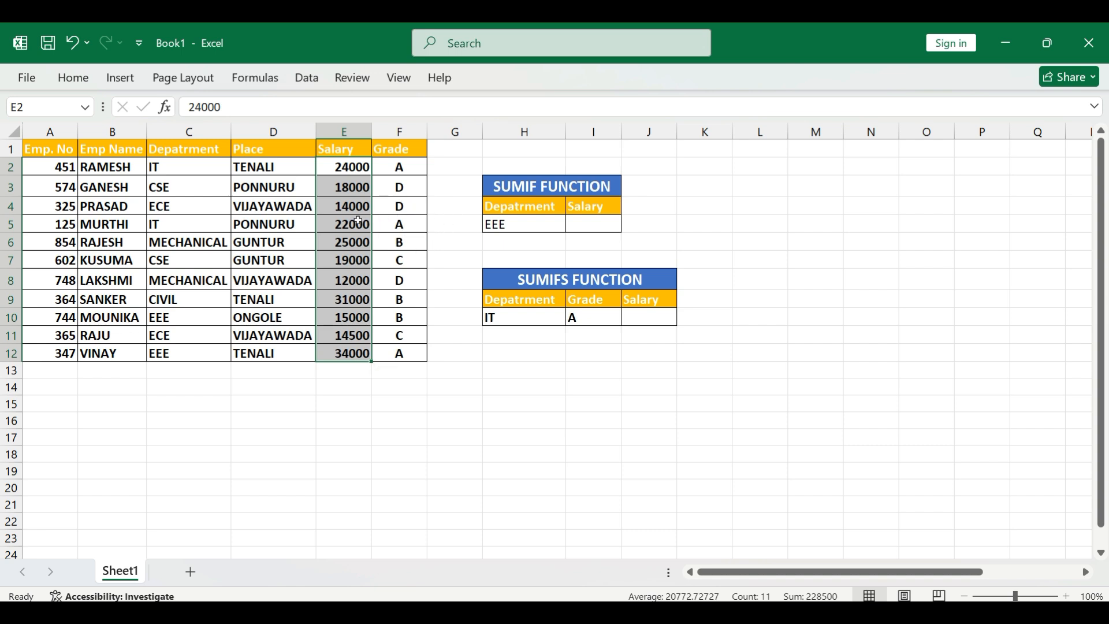
left_click(604, 386)
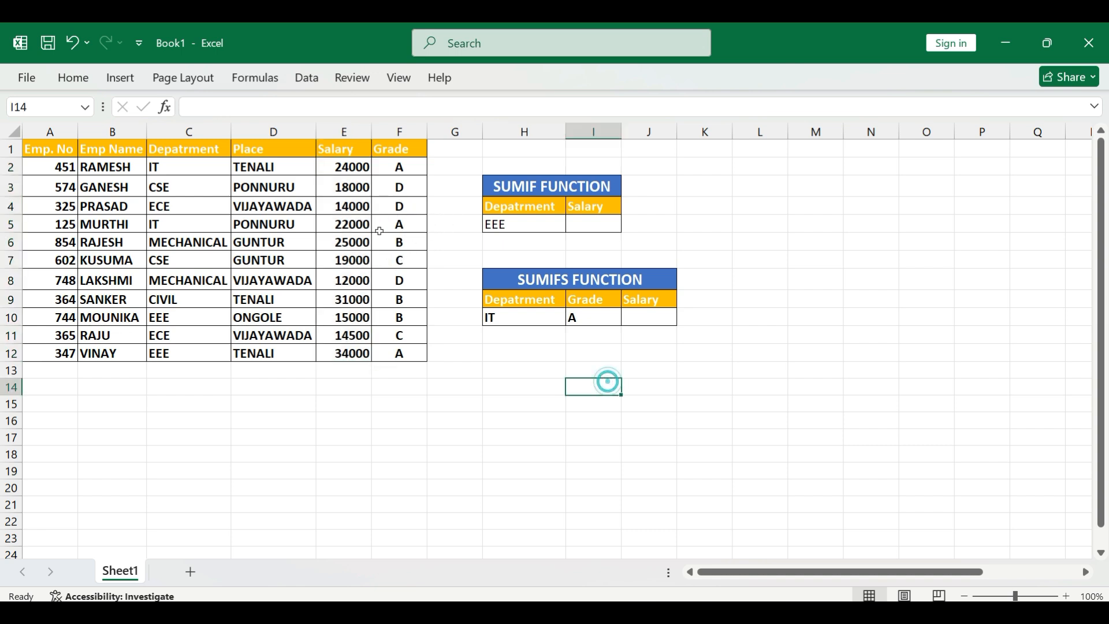
Step: Enter =SUMIF(C2:C12,H5,E2:E12) in cell I5 to total the salaries for the department named in H5
left_click(594, 224)
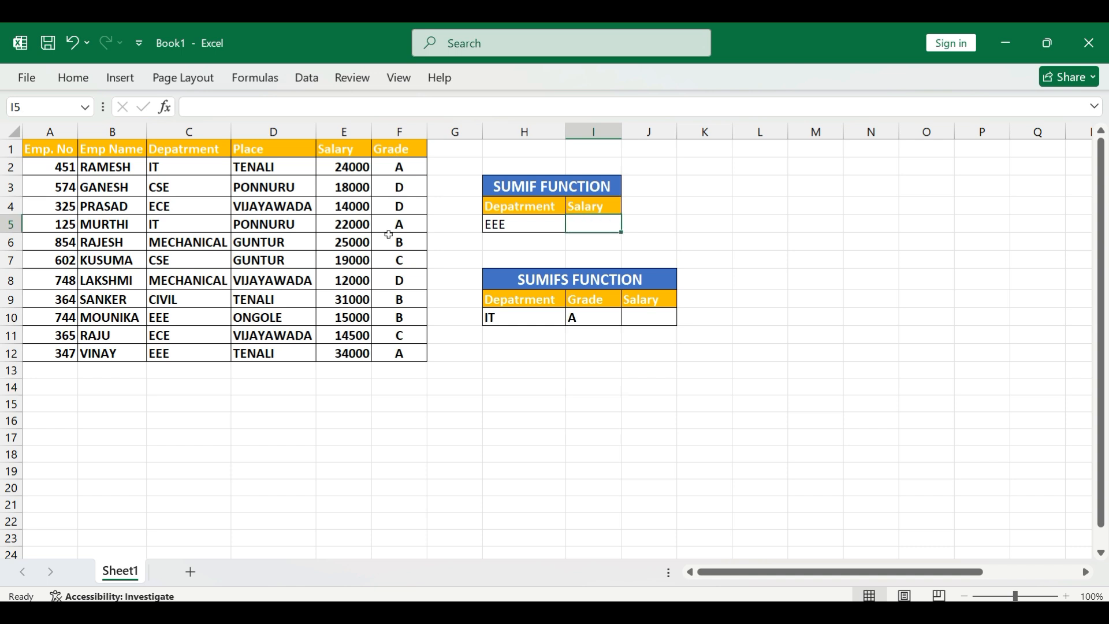
type("=SUMI")
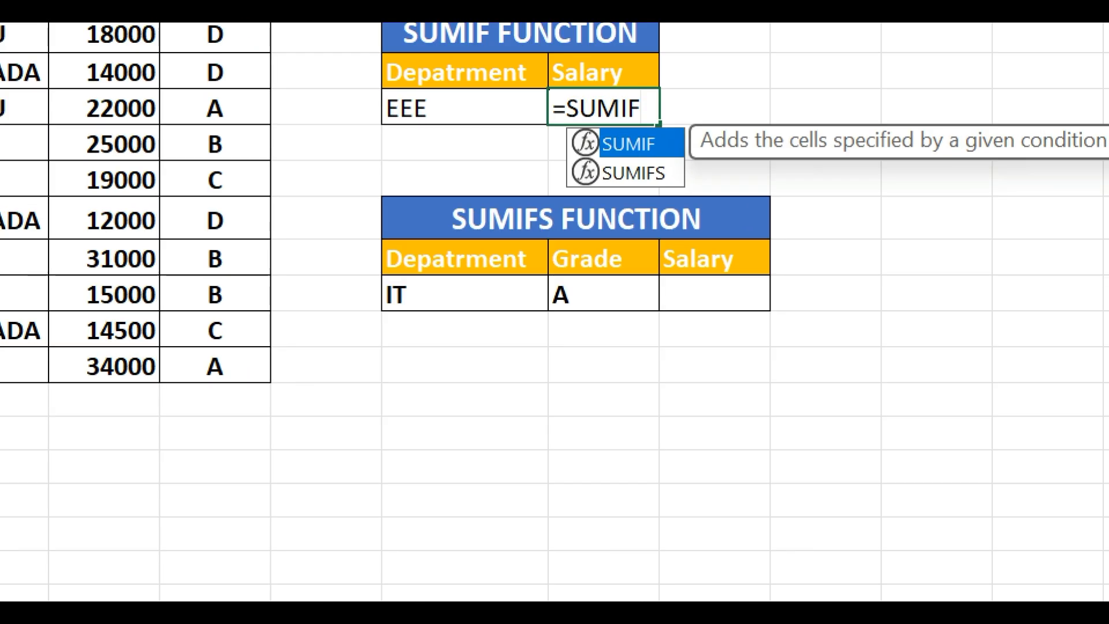
type("F")
type("(")
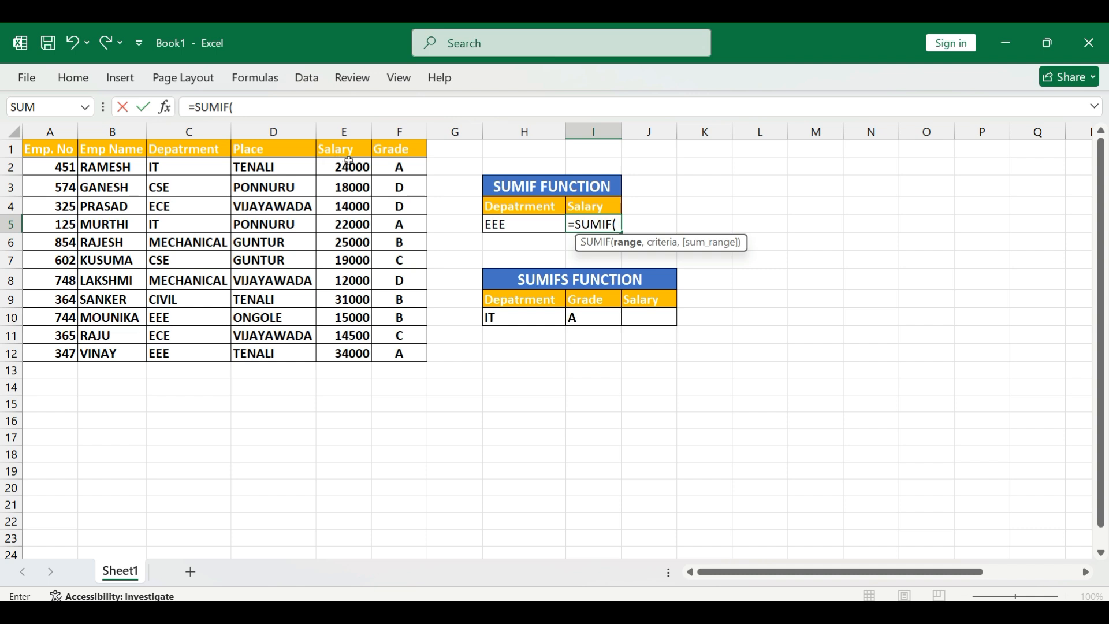
left_click_drag(189, 167, 189, 354)
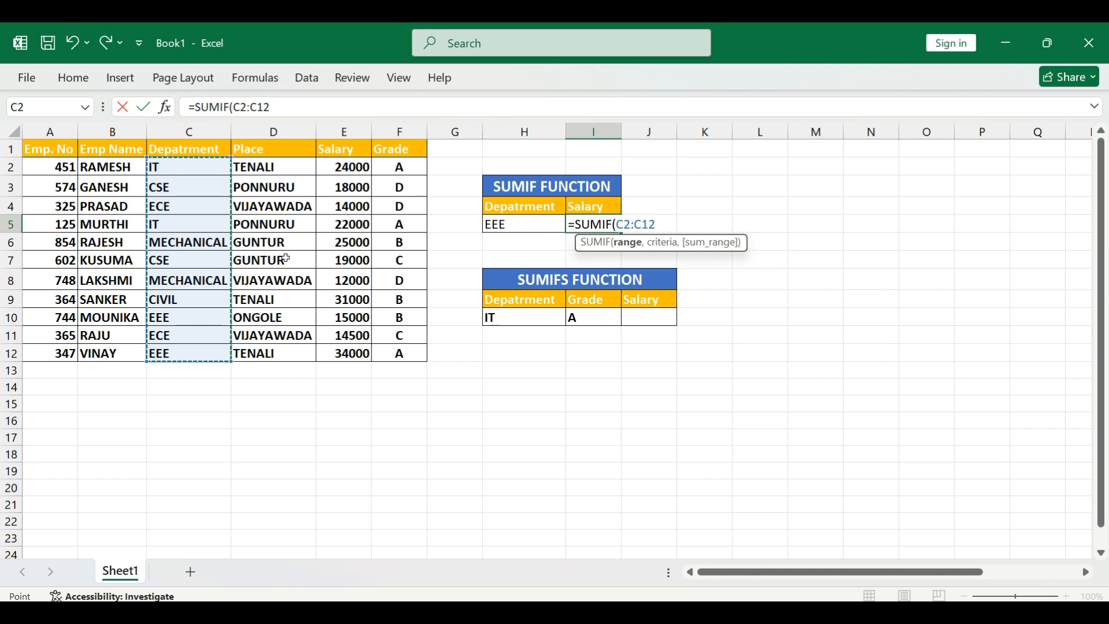
type(",")
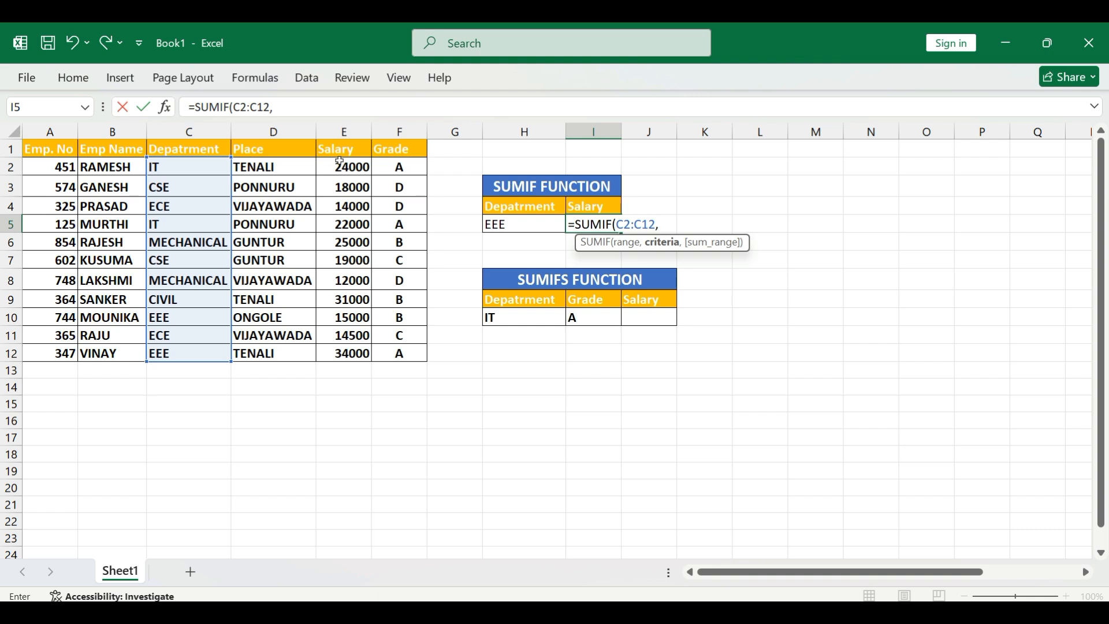
key("Left")
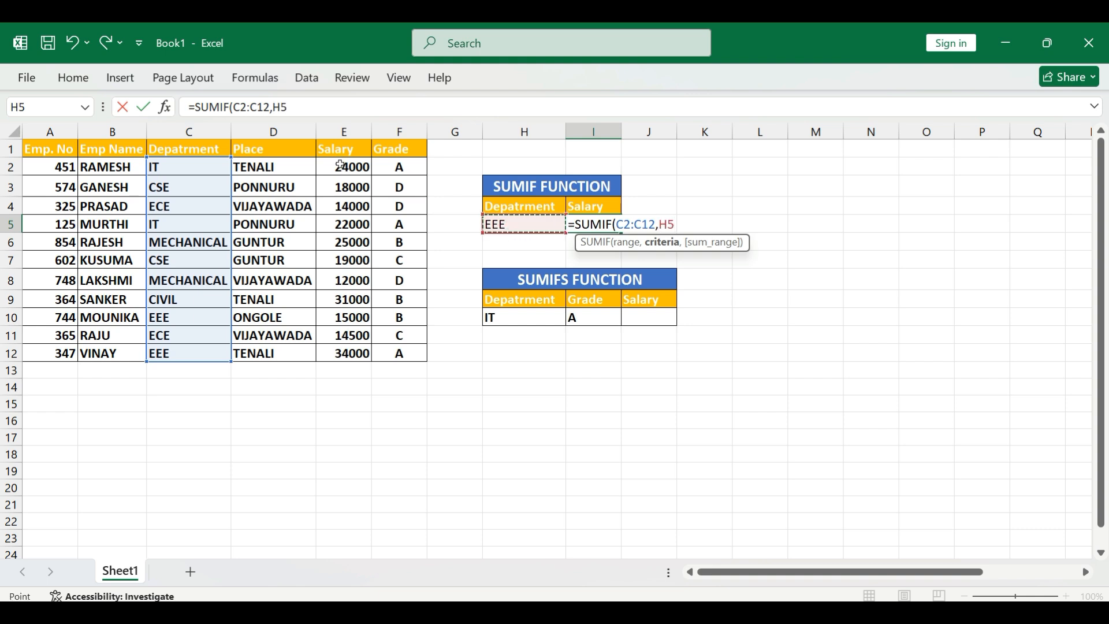
type(",")
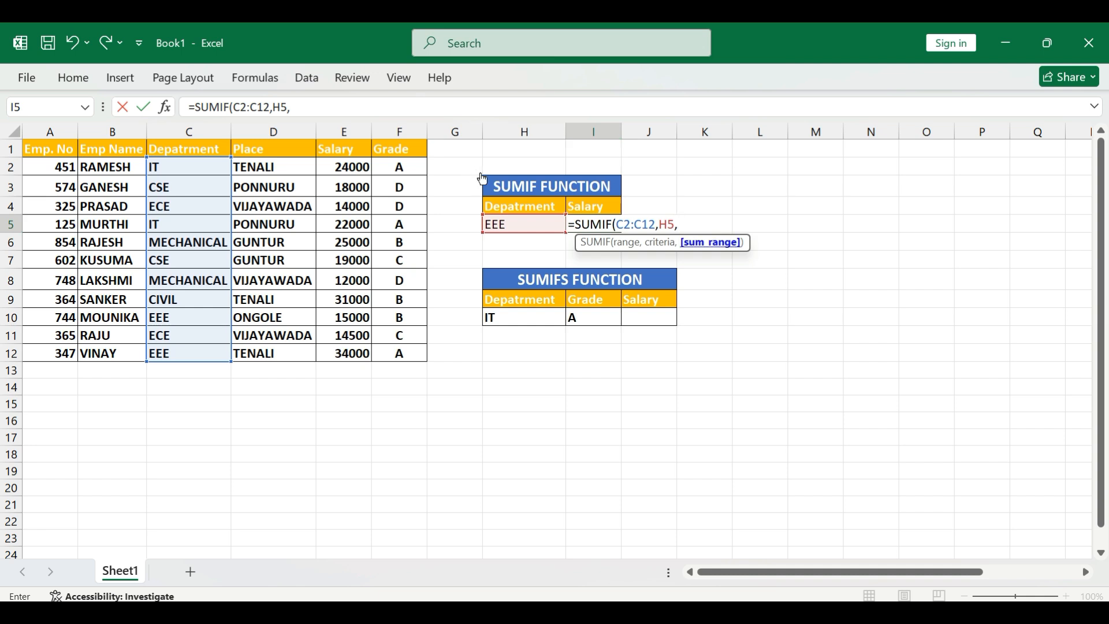
left_click_drag(344, 167, 347, 355)
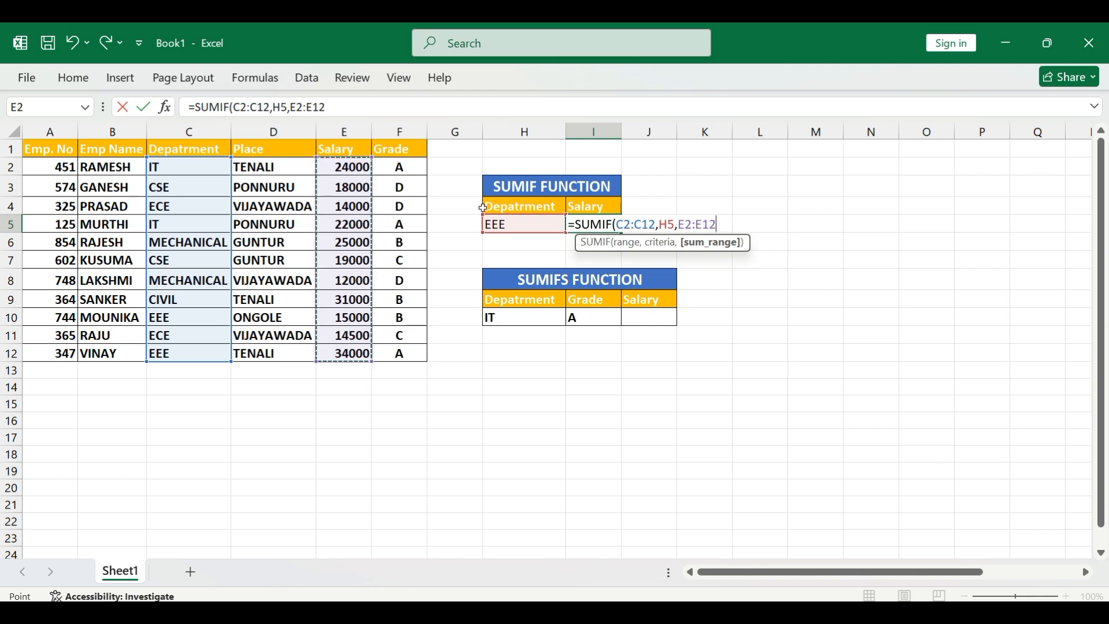
key("Tab")
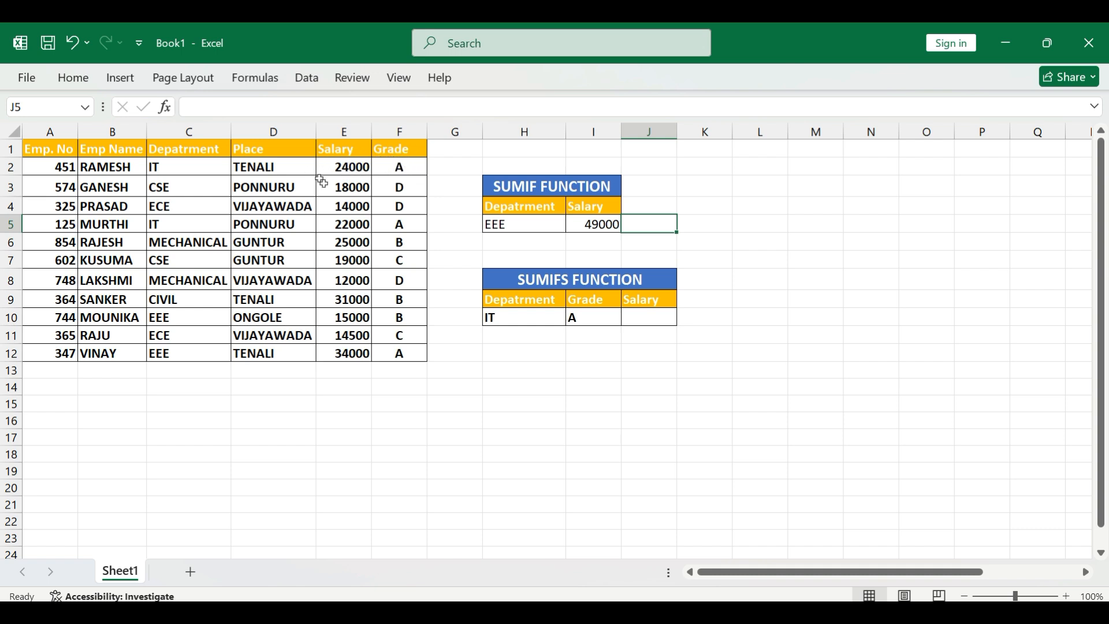
Step: Test the SUMIF formula by switching the department in H5 to MECHANICAL, IT and finally CSE
left_click(527, 225)
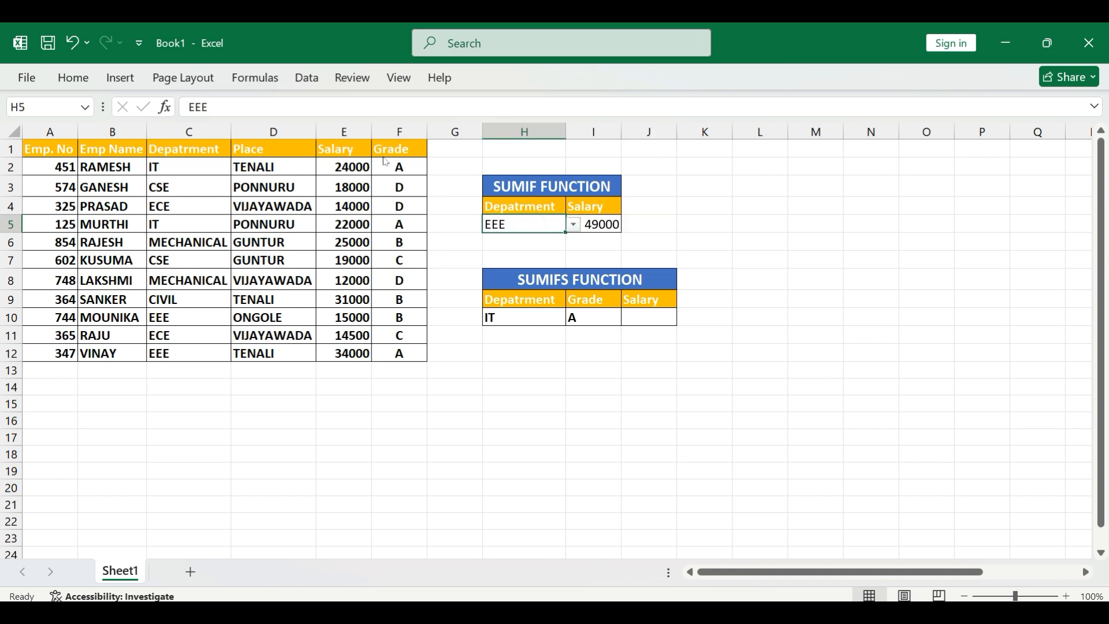
left_click(573, 224)
left_click(523, 276)
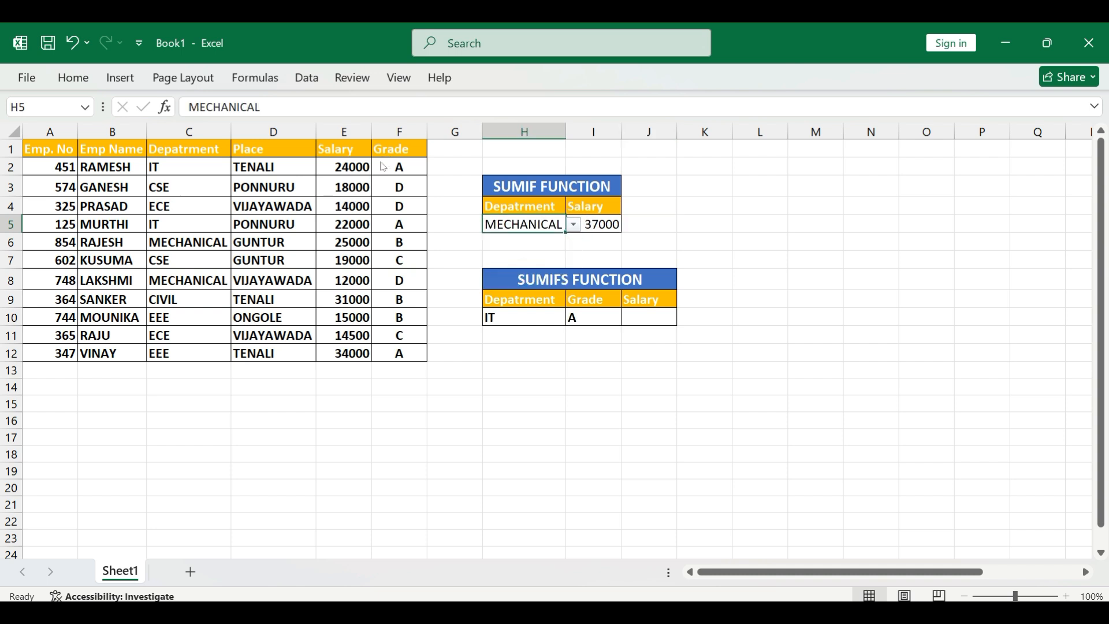
left_click(574, 224)
left_click(497, 237)
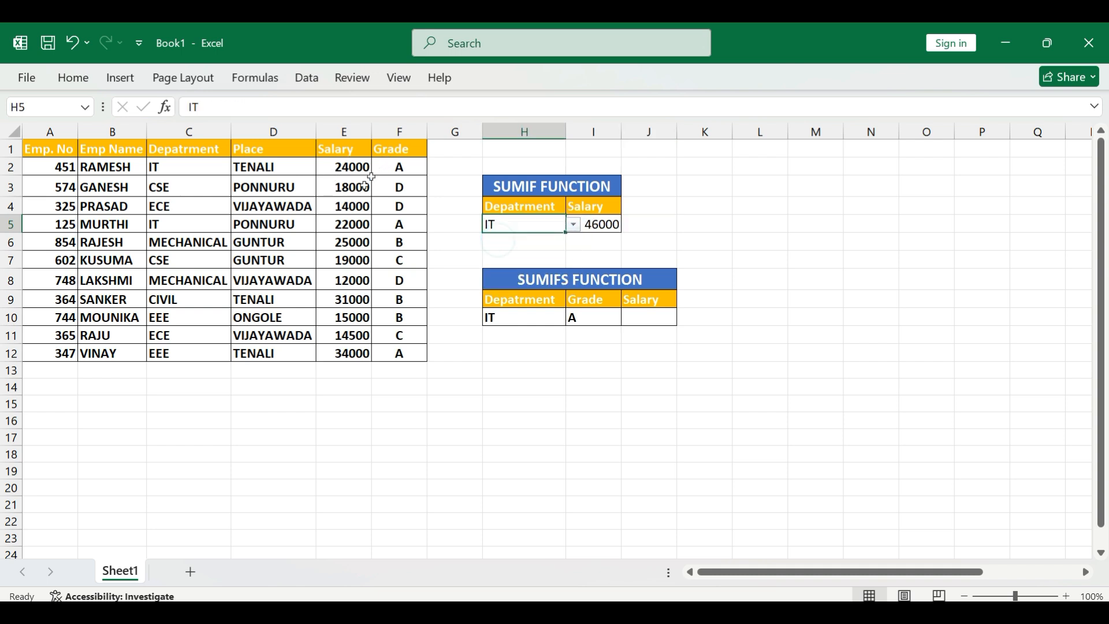
key("alt+Down")
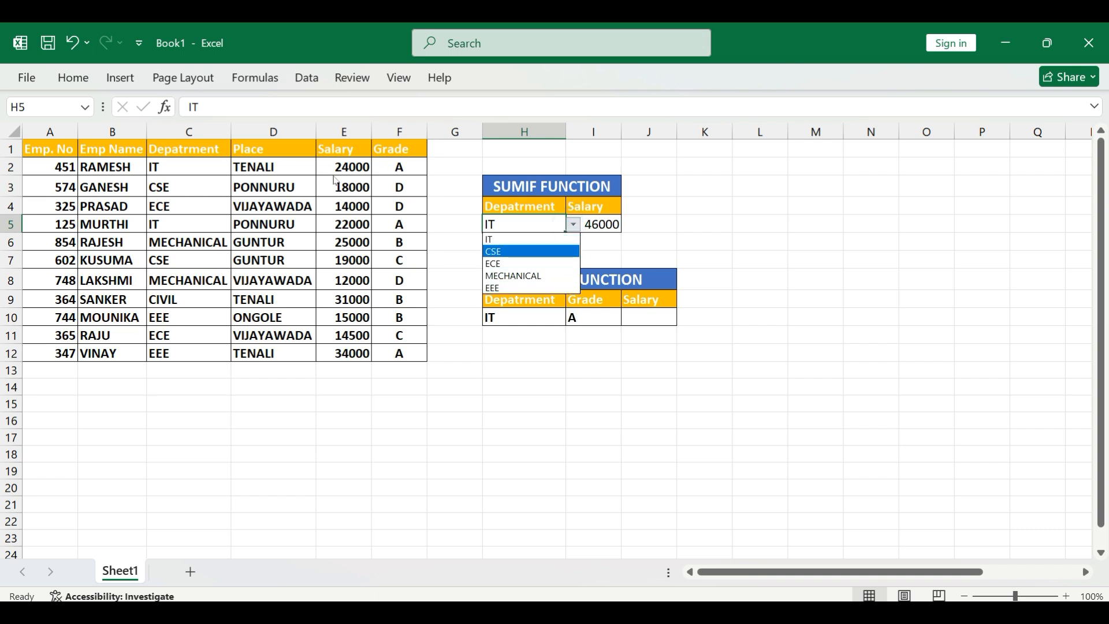
left_click(501, 252)
left_click(781, 297)
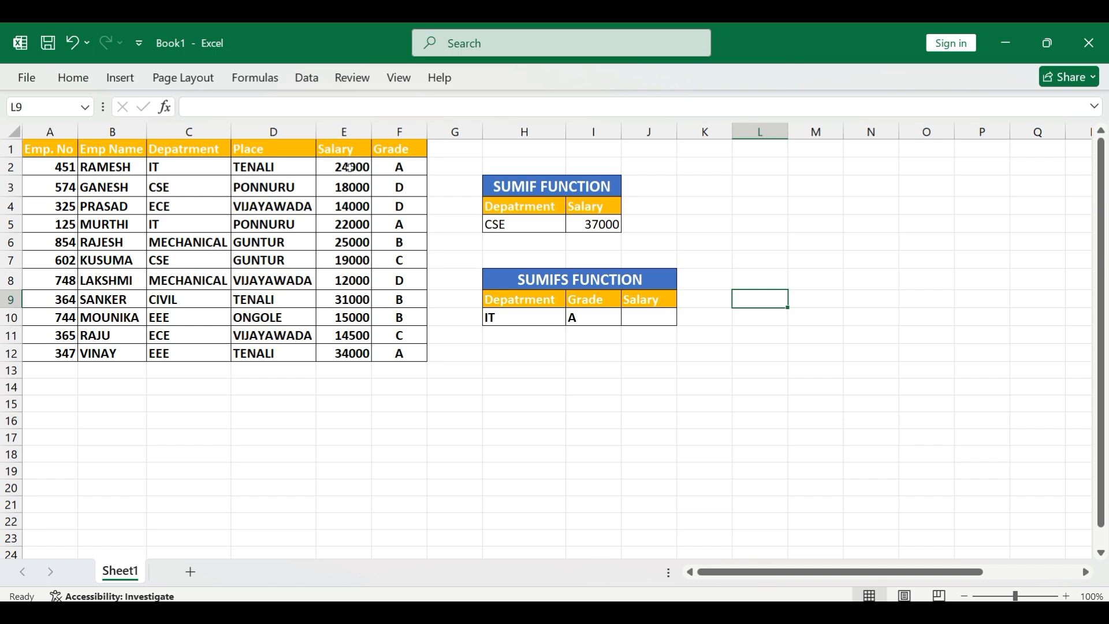
left_click(525, 225)
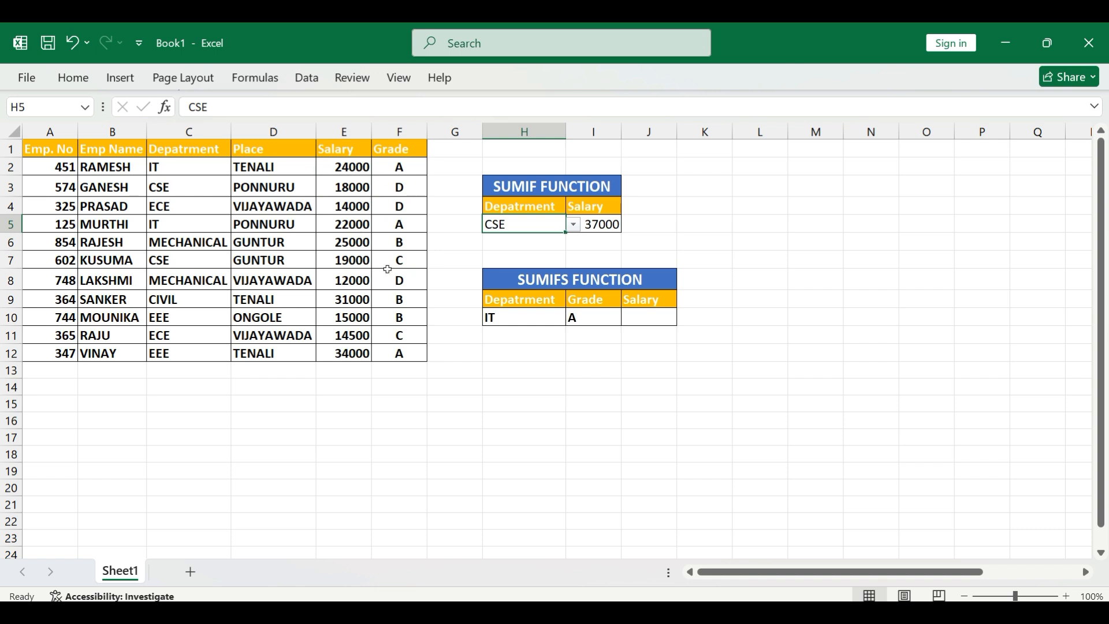
left_click(612, 418)
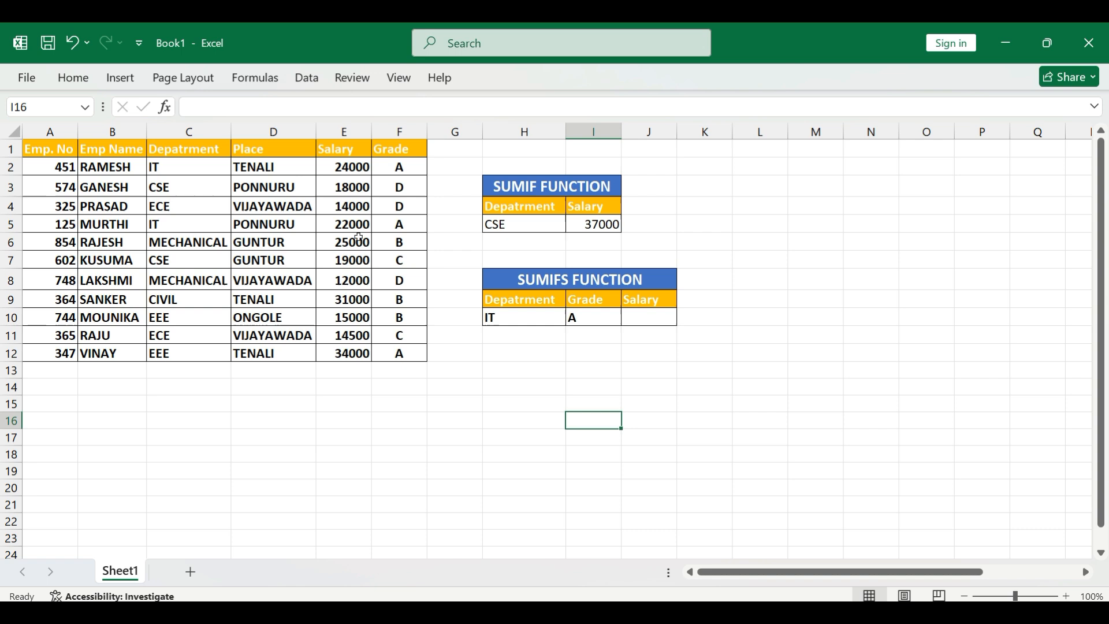
Step: Start a SUMIFS formula in cell J10 with the salaries E2:E12 as the sum range
left_click(641, 317)
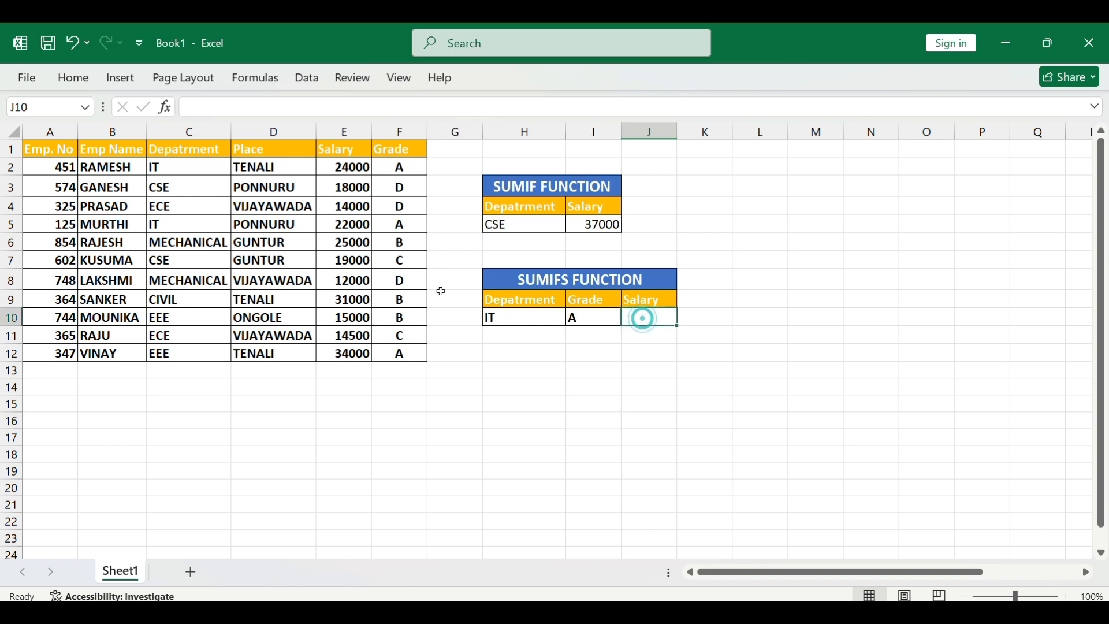
type("=")
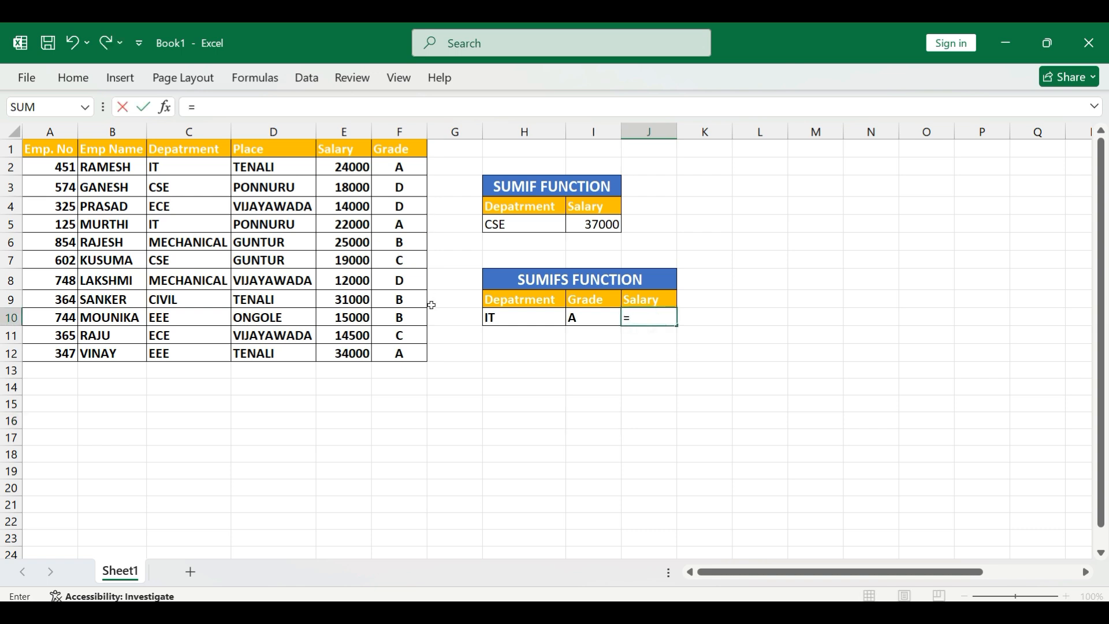
type("SUMIF")
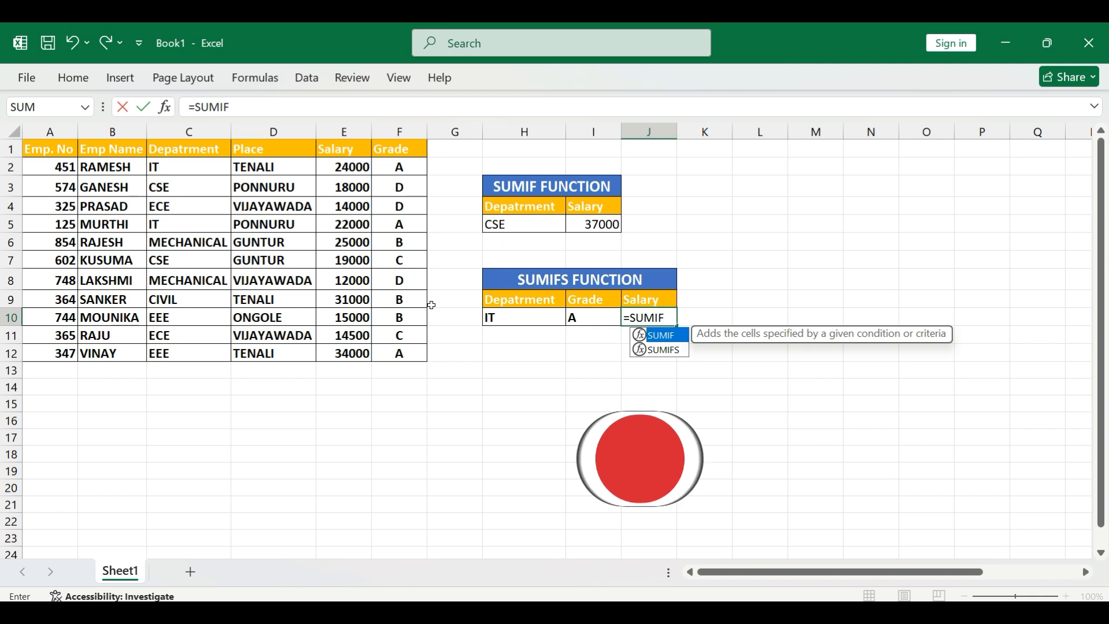
type("S")
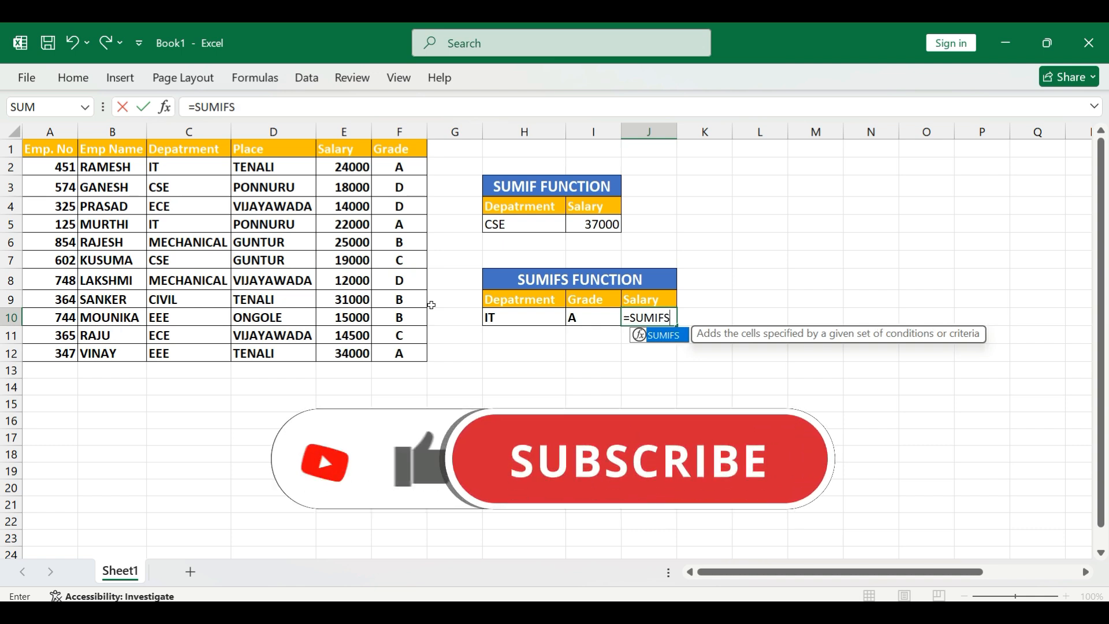
type("(")
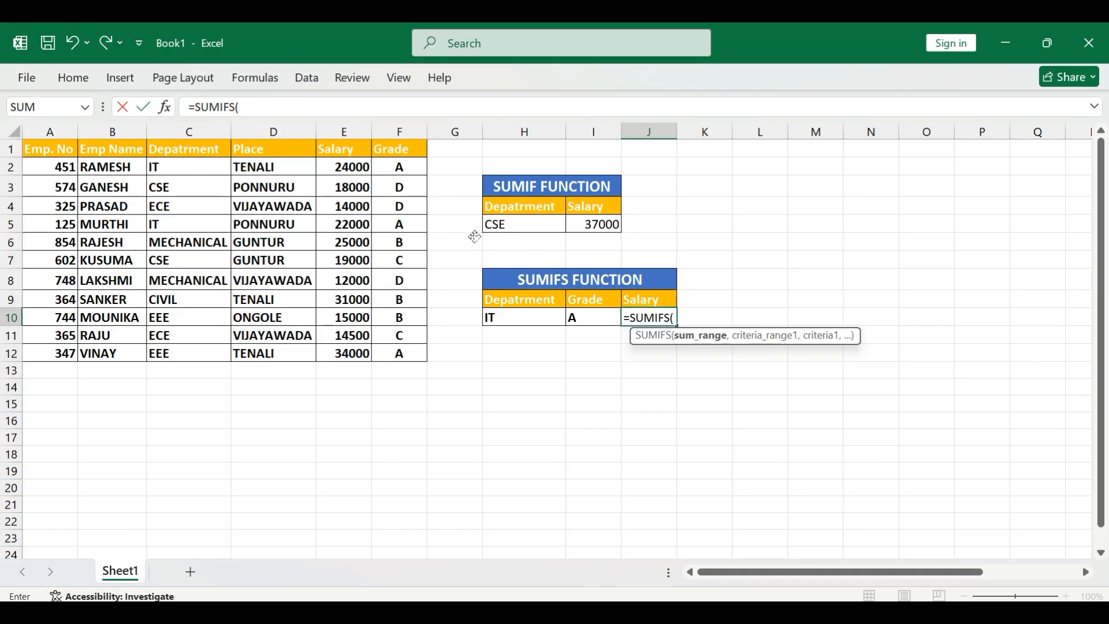
left_click(350, 168)
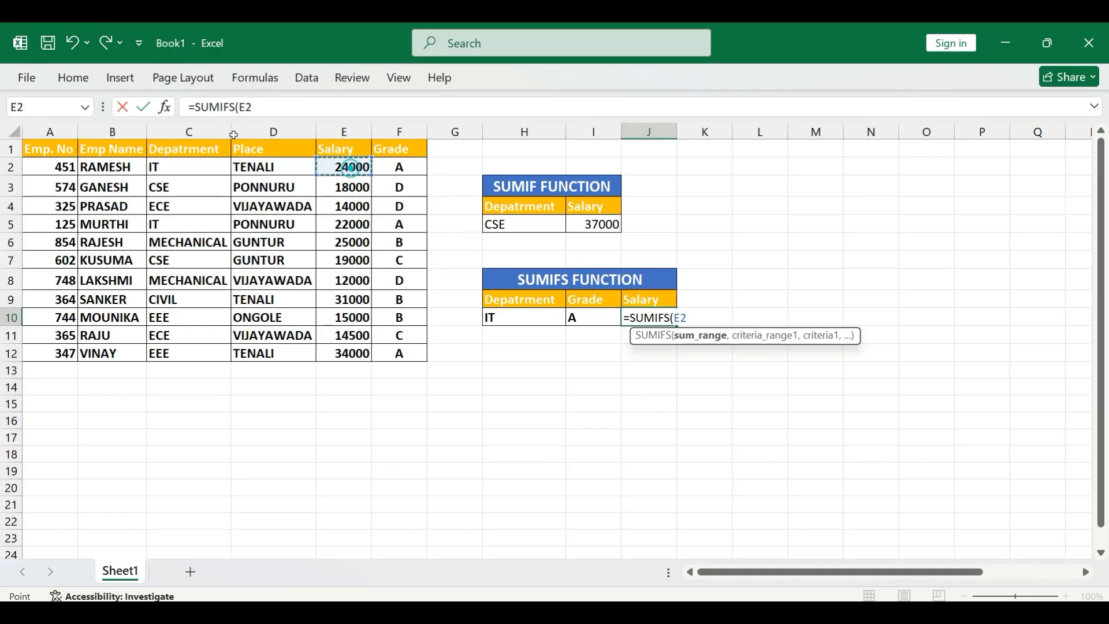
left_click_drag(350, 168, 352, 356)
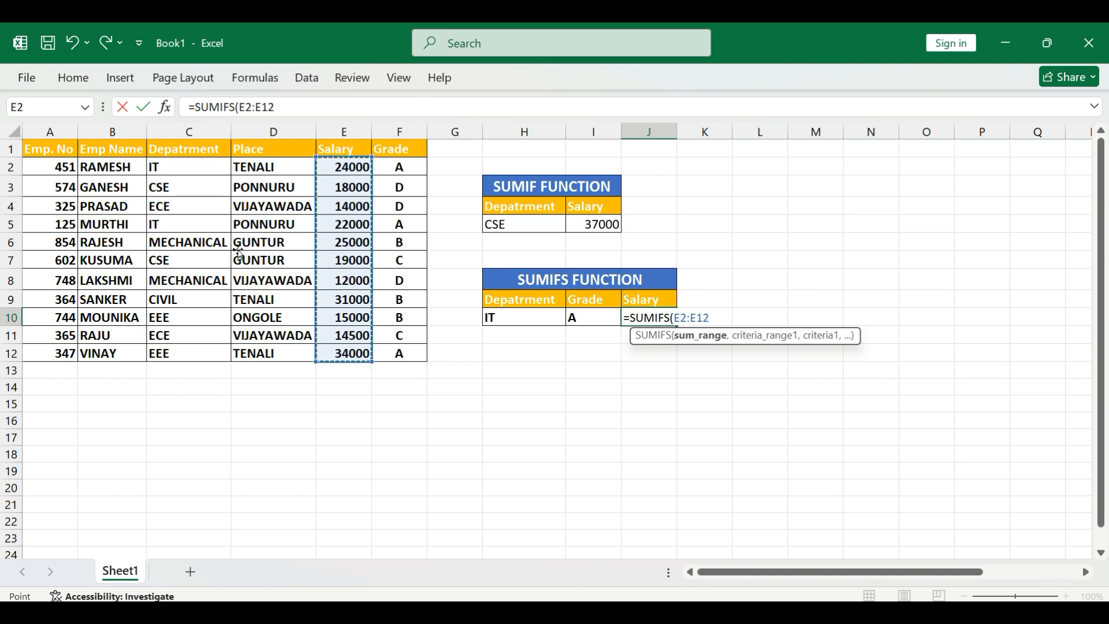
type(",")
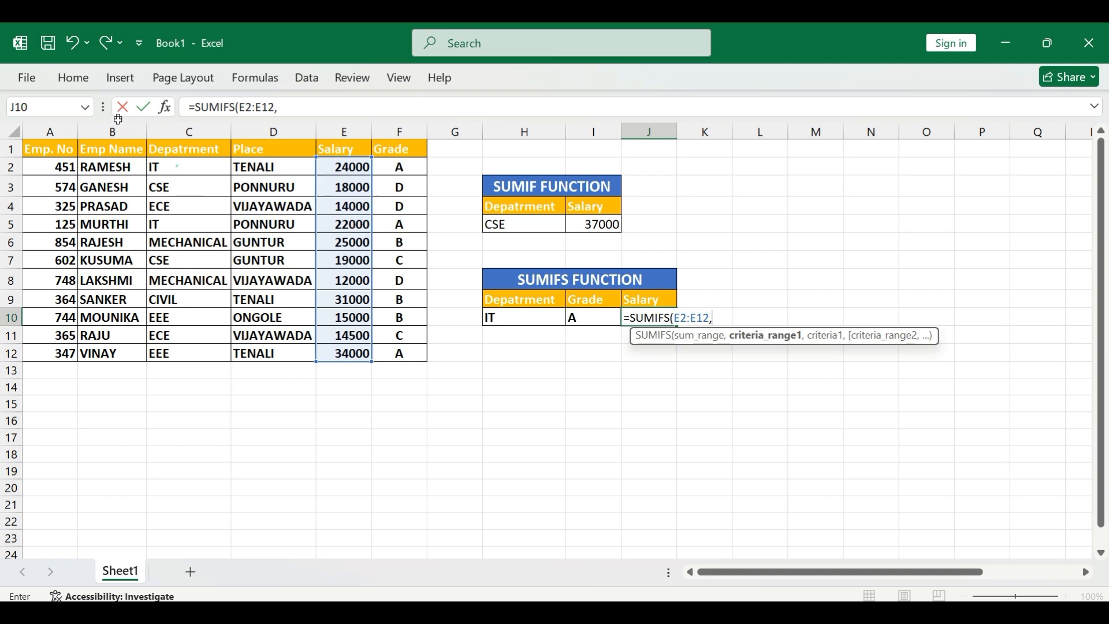
Step: Add the departments C2:C12 as the first criteria range of the SUMIFS formula, with H10 as its criterion
left_click_drag(174, 168, 191, 353)
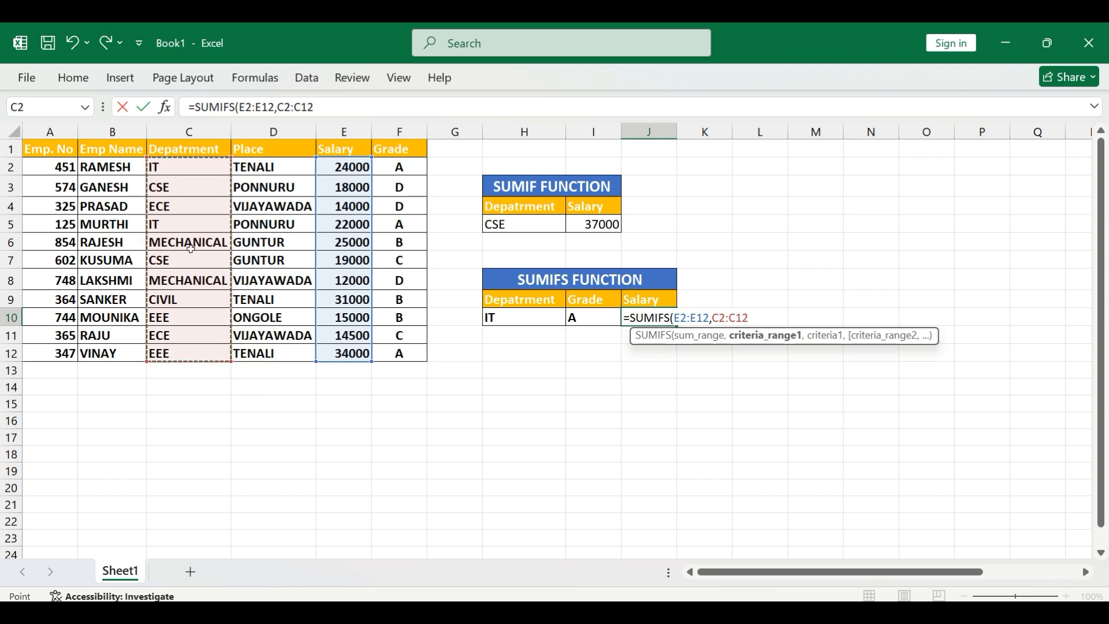
type(",")
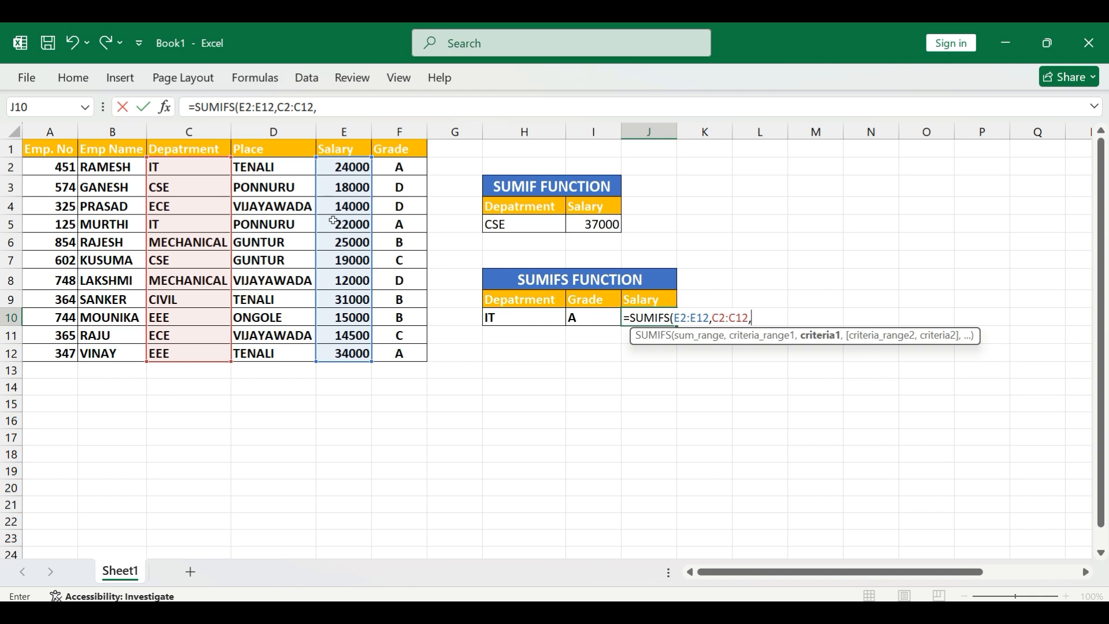
left_click(508, 317)
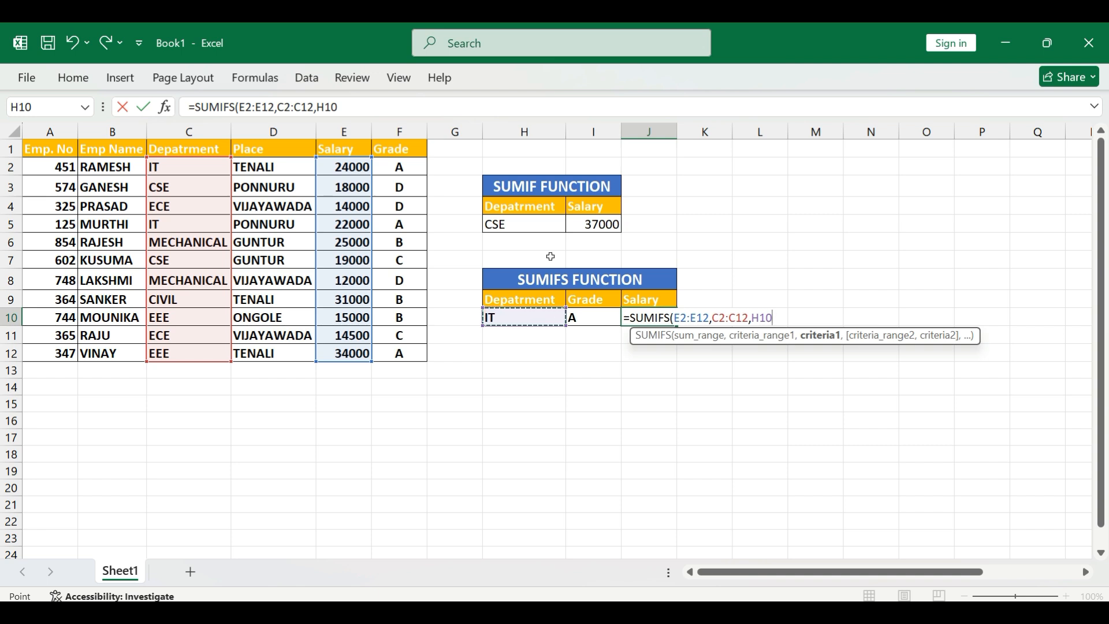
type(",")
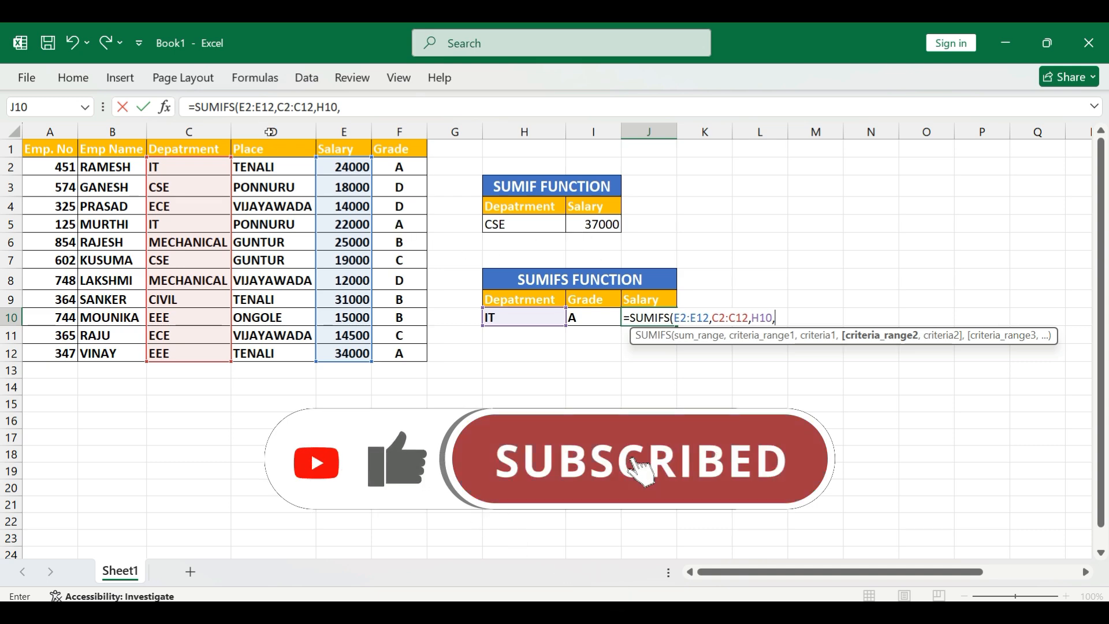
Step: Add the grades F2:F12 as the second criteria range with I10 as its criterion, and complete the SUMIFS formula in J10
left_click(405, 166)
left_click_drag(405, 166, 399, 353)
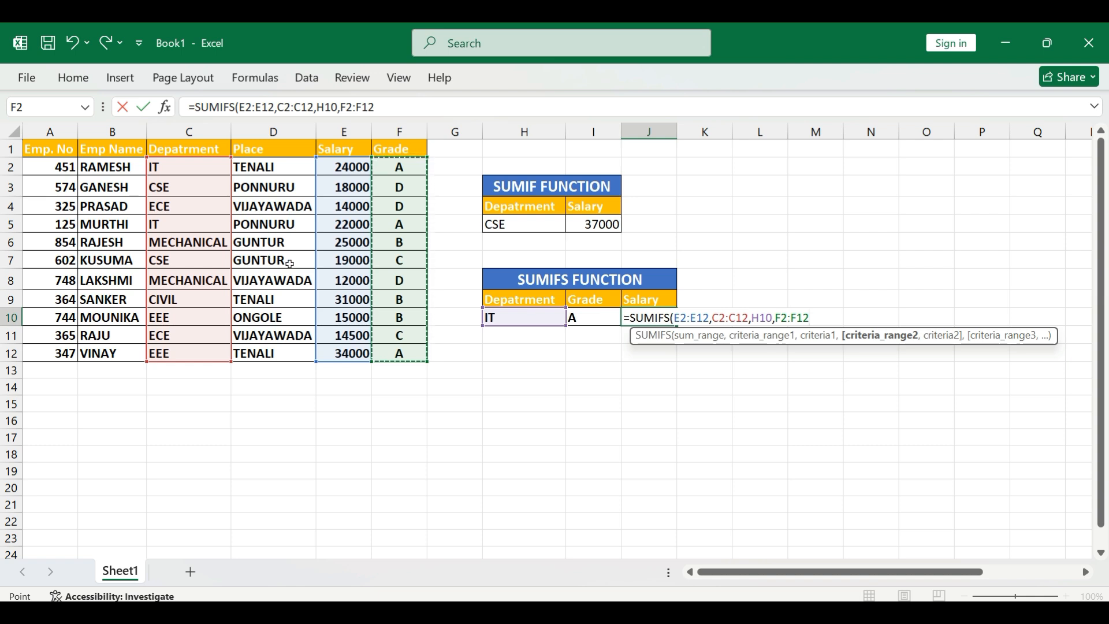
type(",")
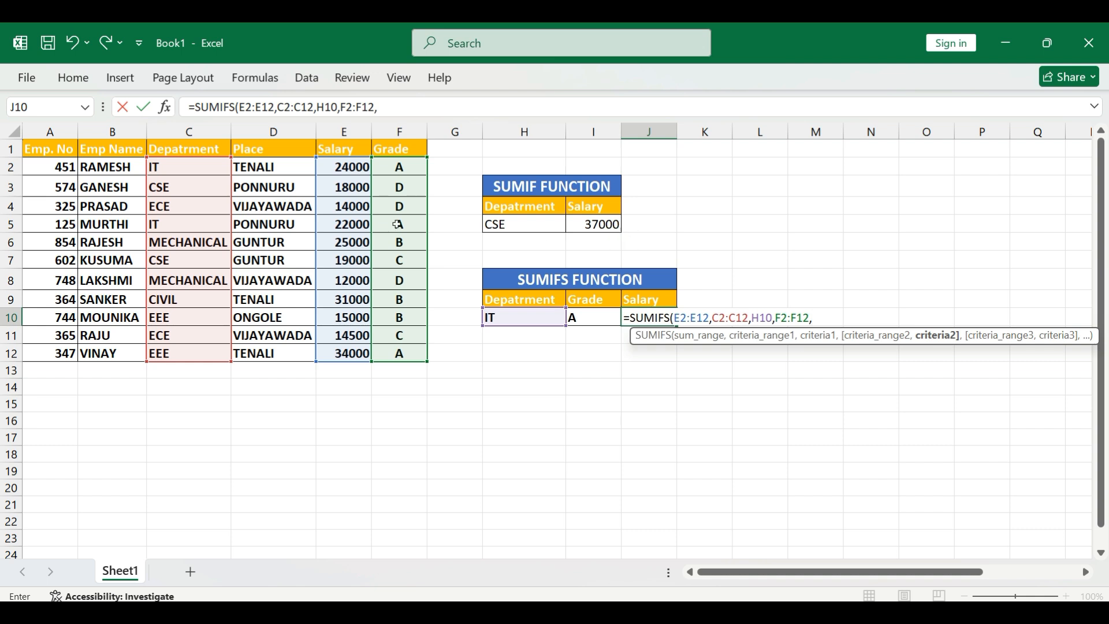
key("Left")
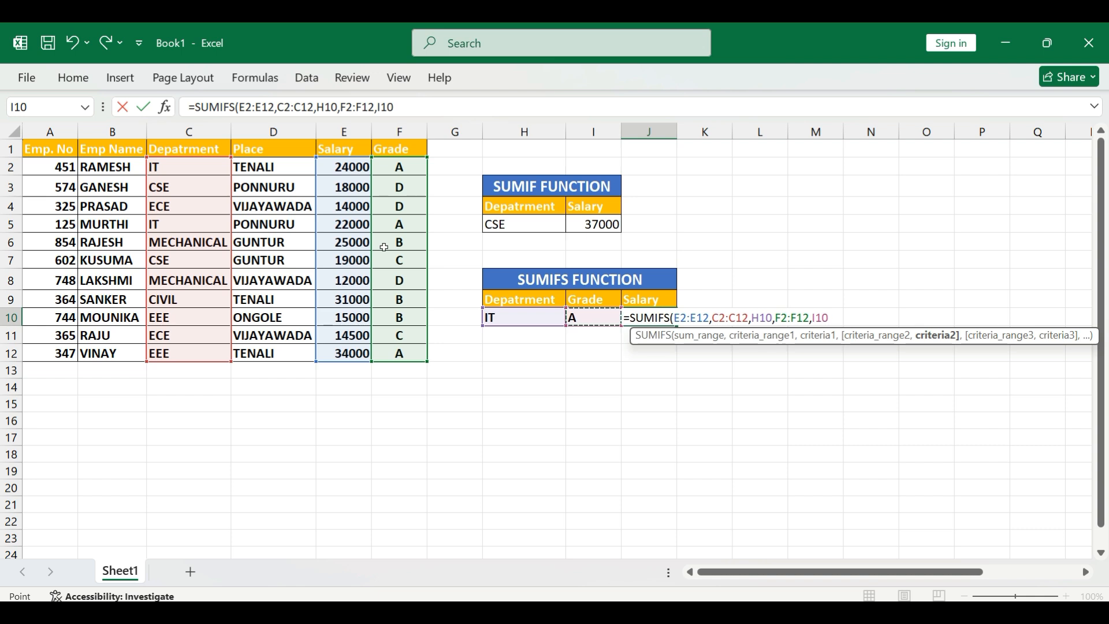
key("Tab")
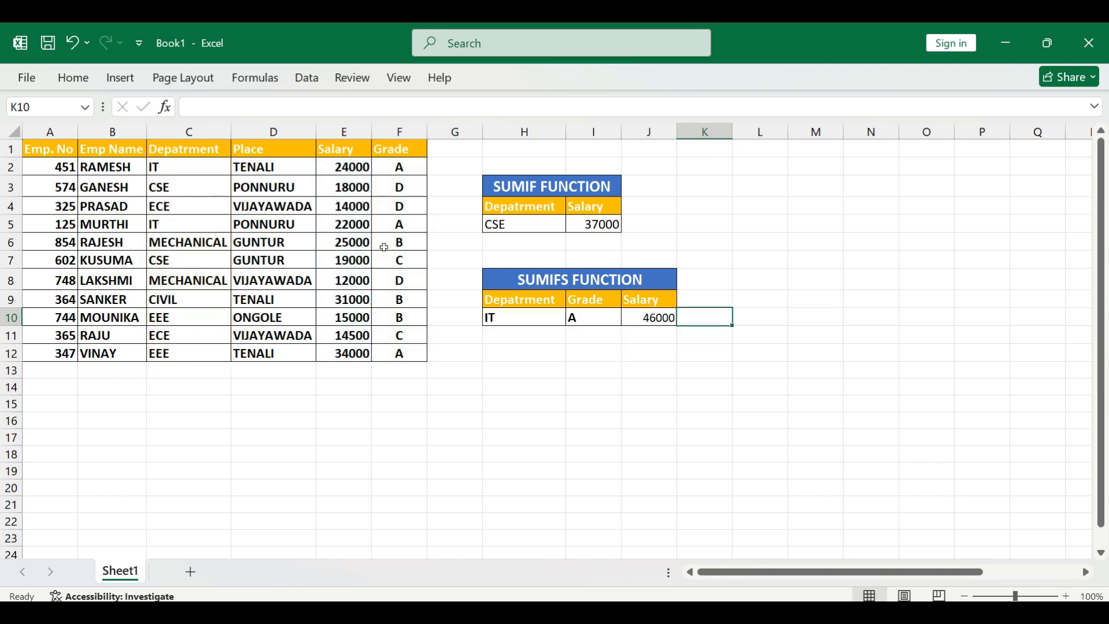
left_click(651, 318)
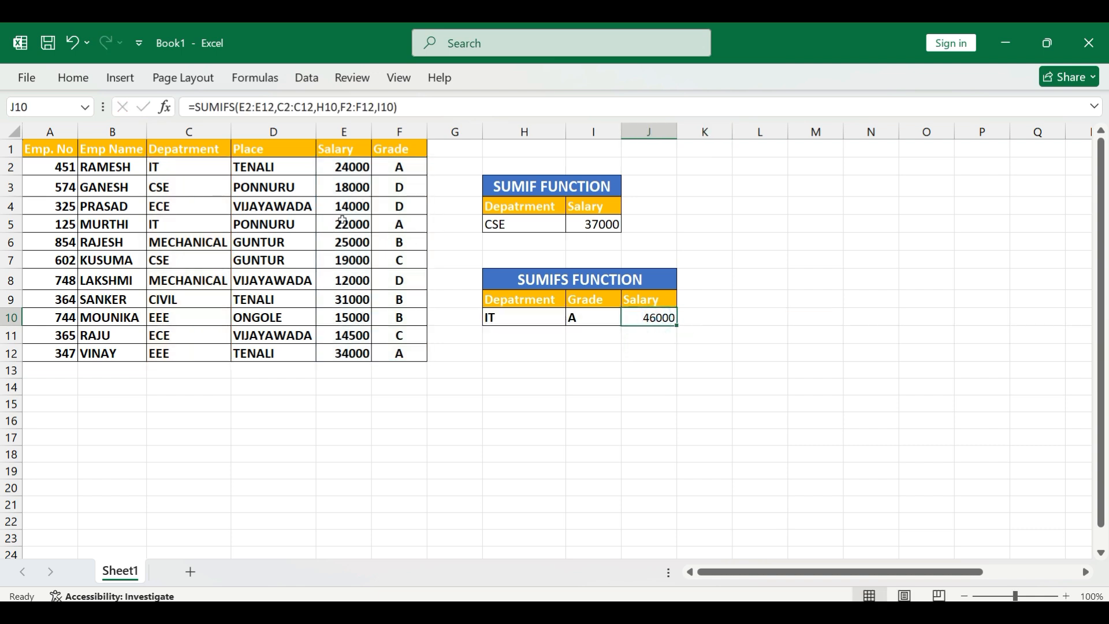
Step: Test the SUMIFS formula by setting the department in H10 to CSE and the grade in I10 to C
left_click(515, 317)
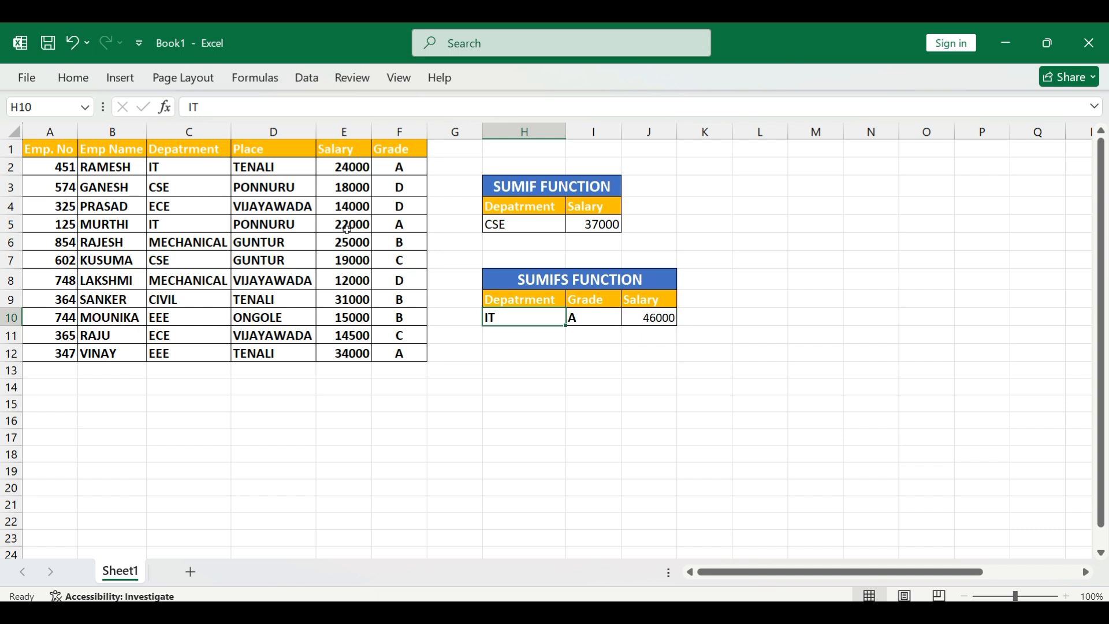
type("CSE")
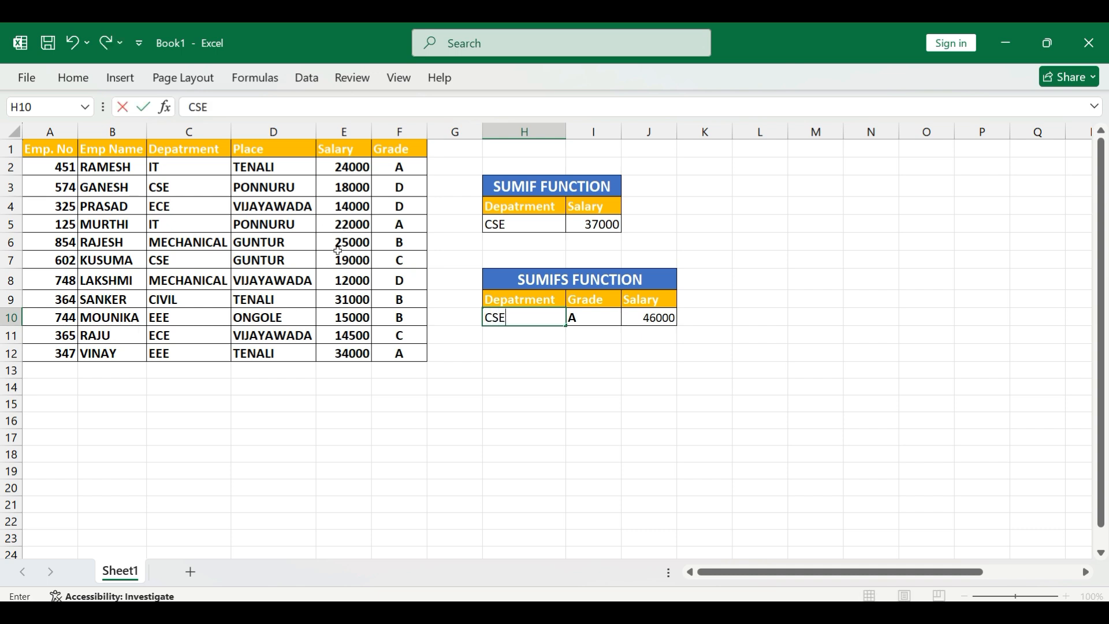
key("Return")
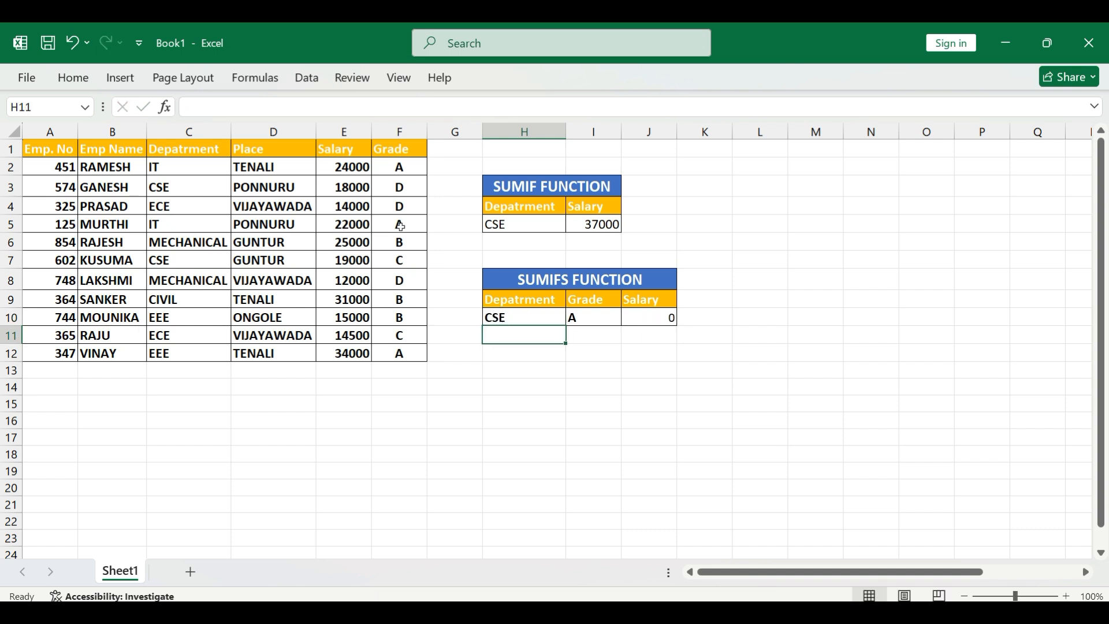
left_click(606, 318)
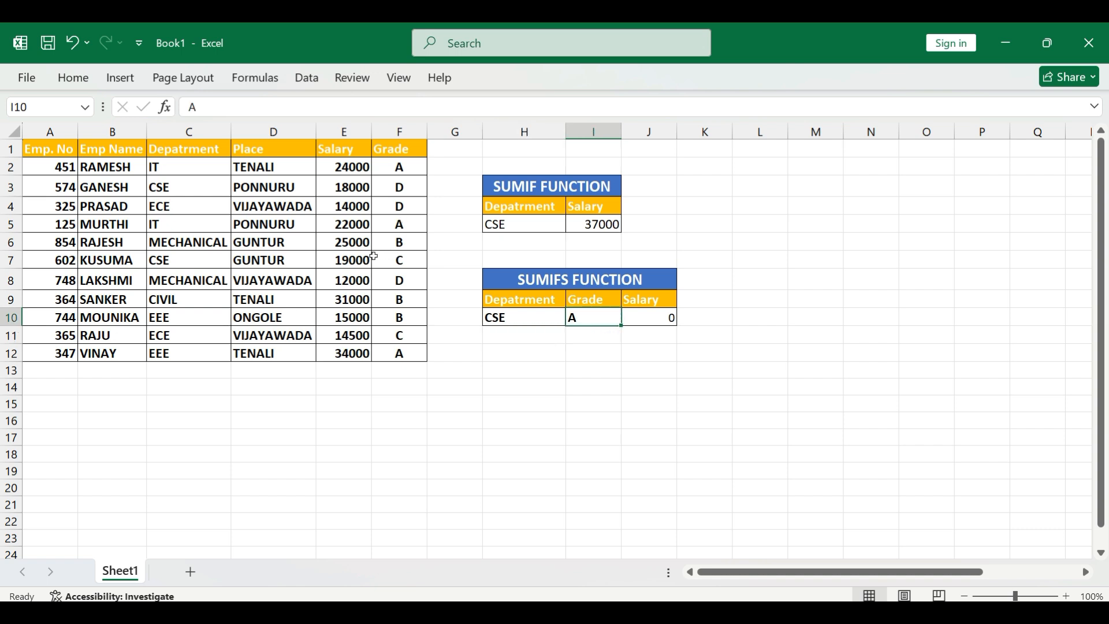
type("C")
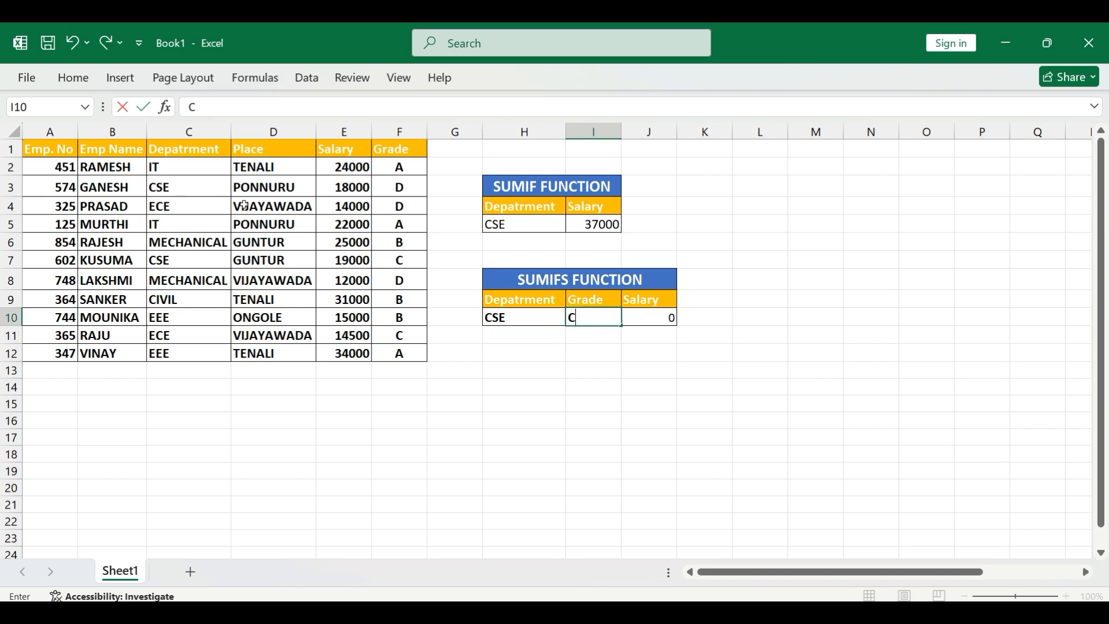
key("Return")
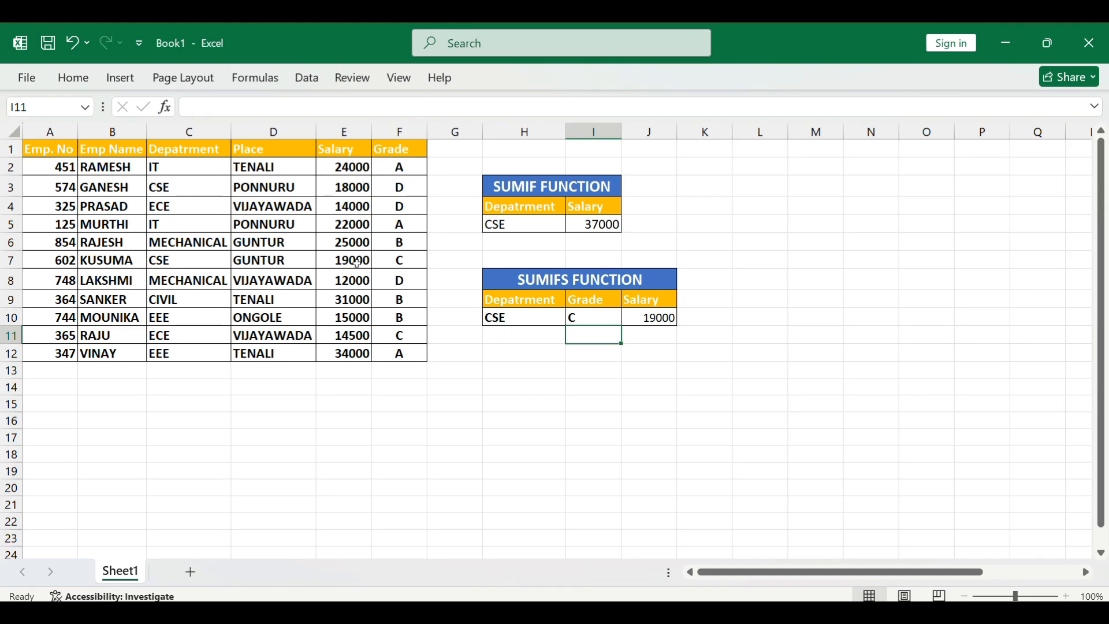
left_click(455, 445)
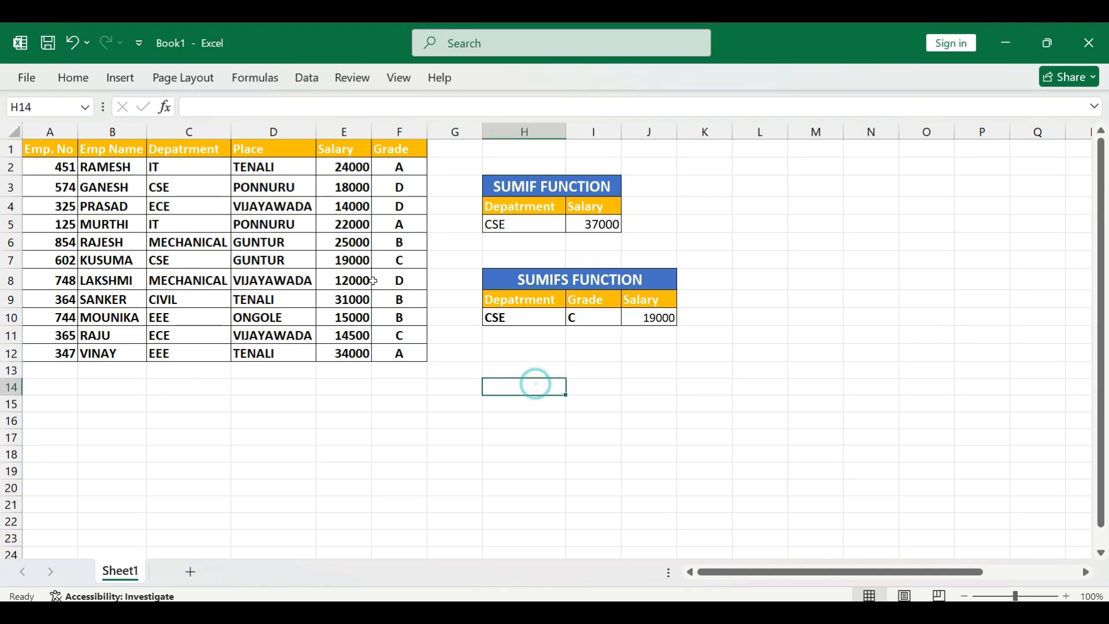
left_click(539, 372)
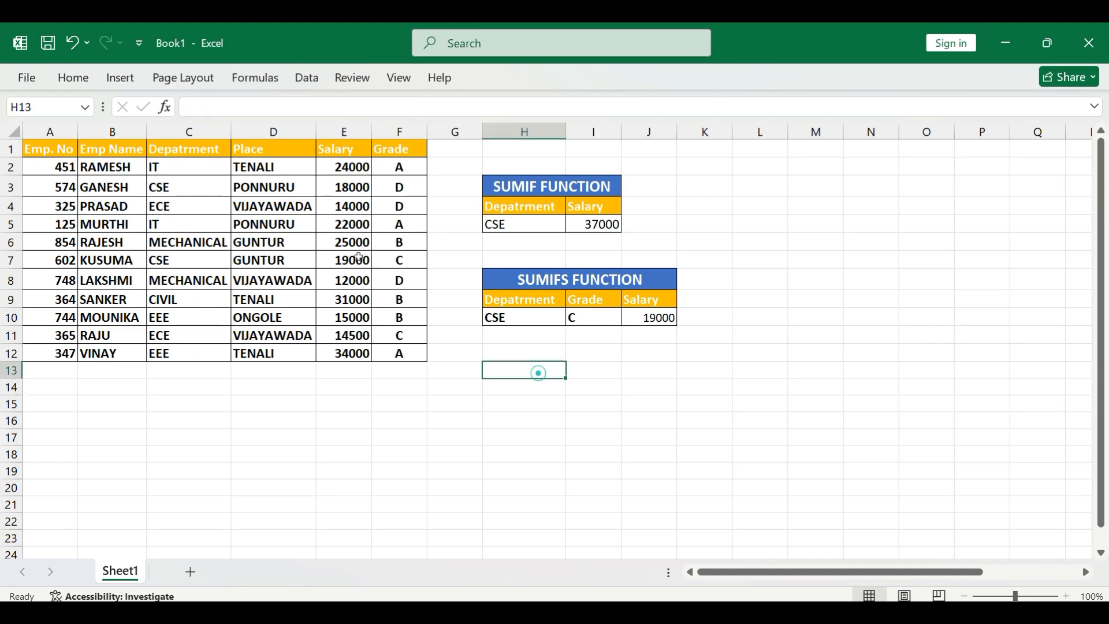